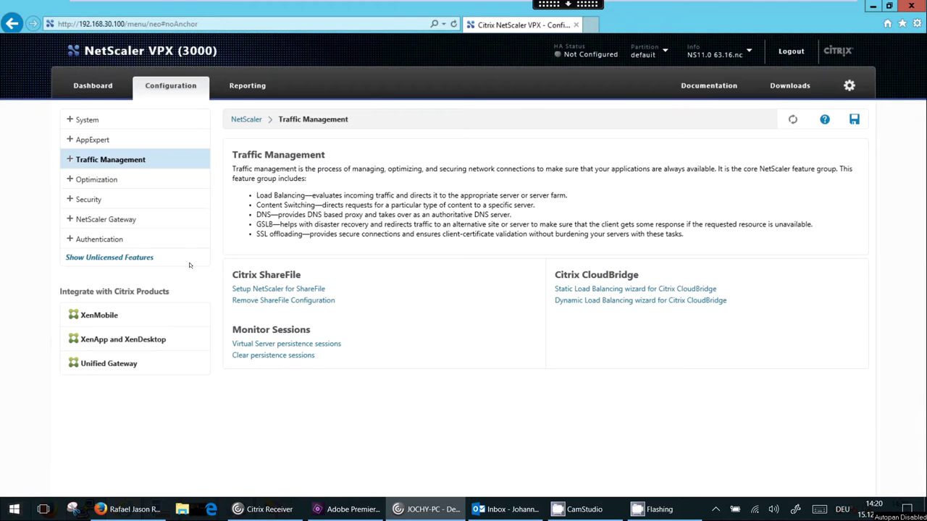
Open the Load Balancing Servers list (lb_srv_red, lb_srv_green, lb_srv_blue) and select lb_srv_green
left_click(70, 160)
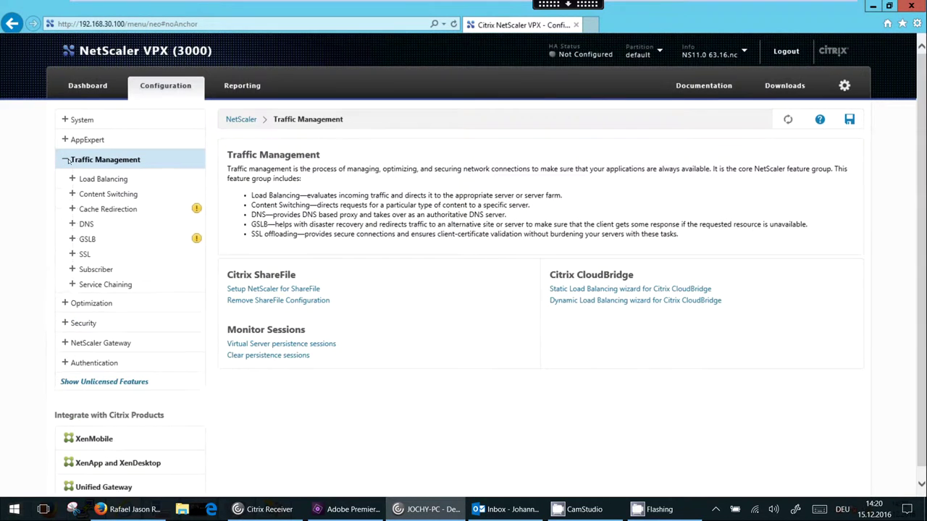
left_click(72, 178)
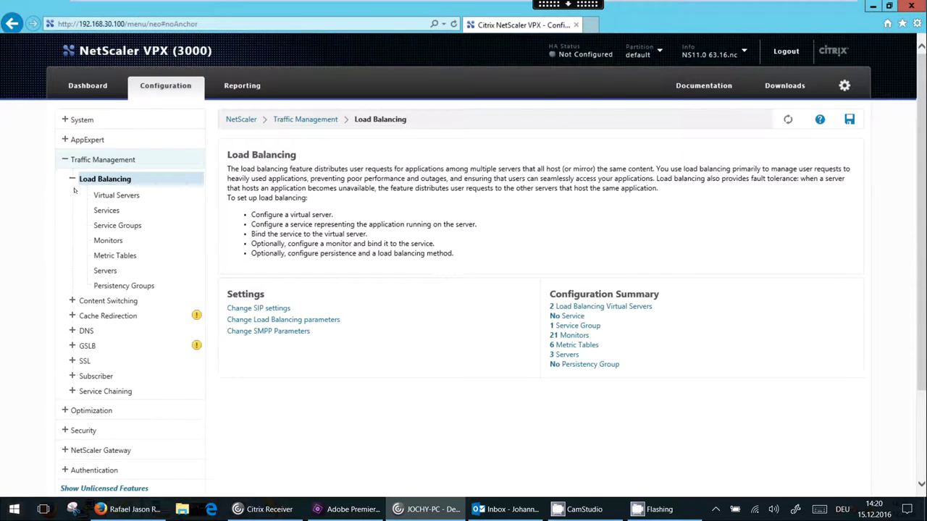
left_click(106, 271)
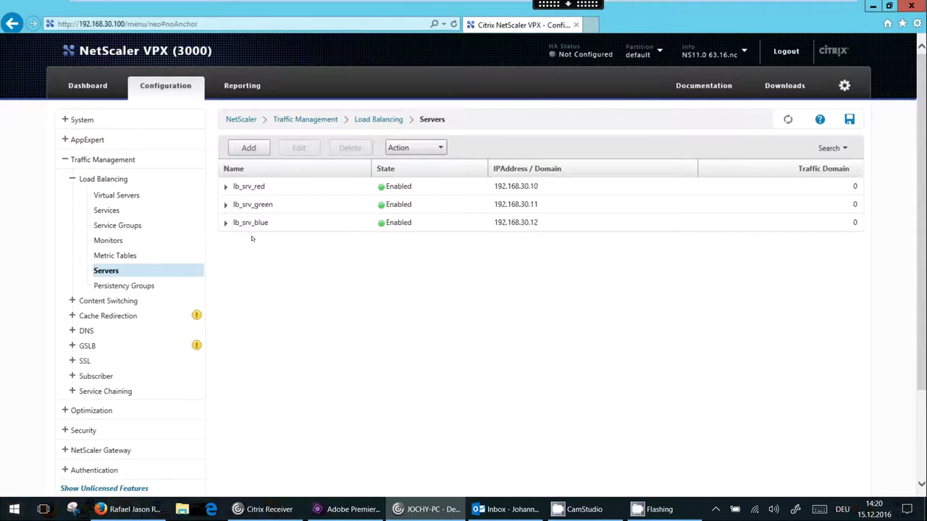
left_click(272, 203)
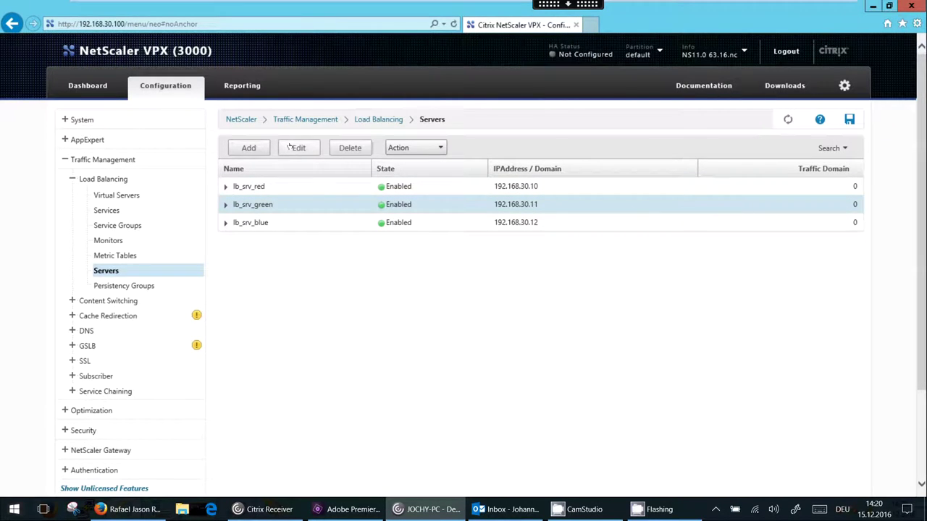
Edit lb_srv_green, keep IP 192.168.30.11, add comment 'This is the green server :-D', and save
left_click(291, 147)
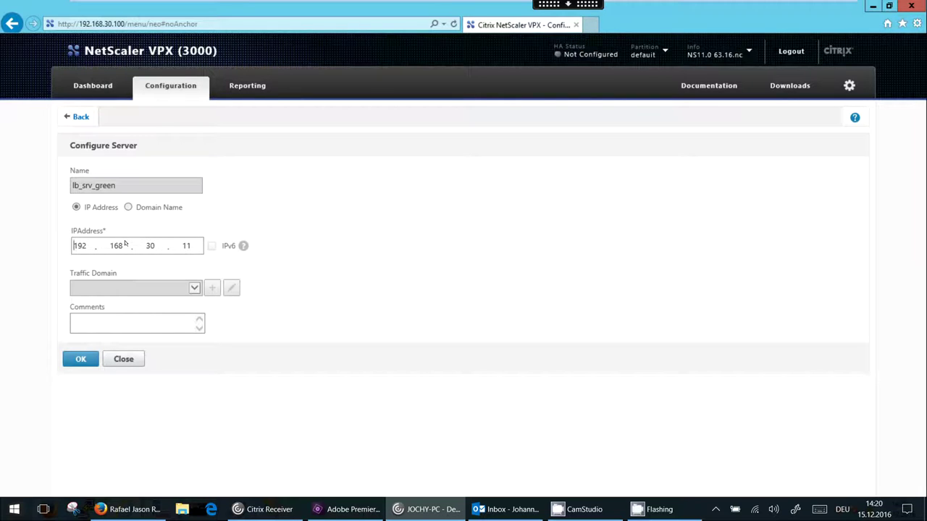
double_click(185, 247)
type("21")
key("shift+Left")
key("shift+Left")
type("1")
left_click(155, 325)
type("This is the")
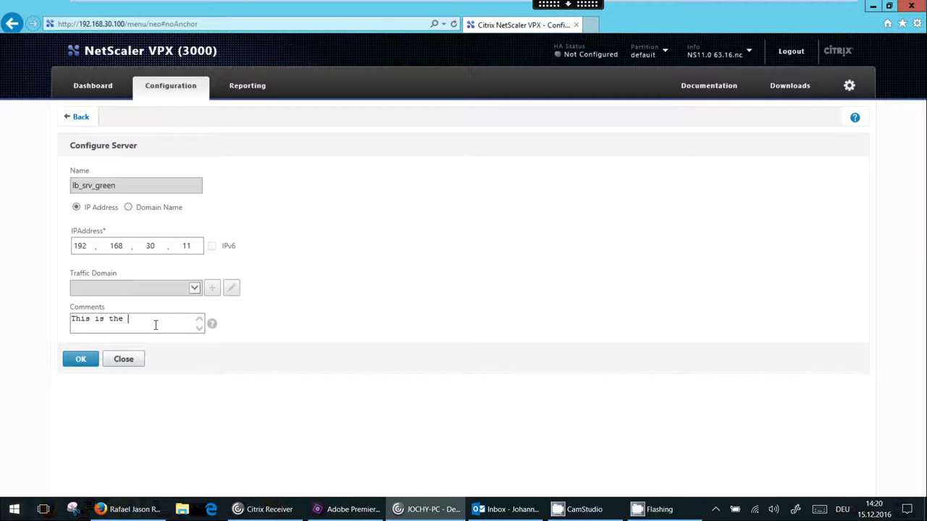
type(" green server")
type(" :-D")
left_click(86, 358)
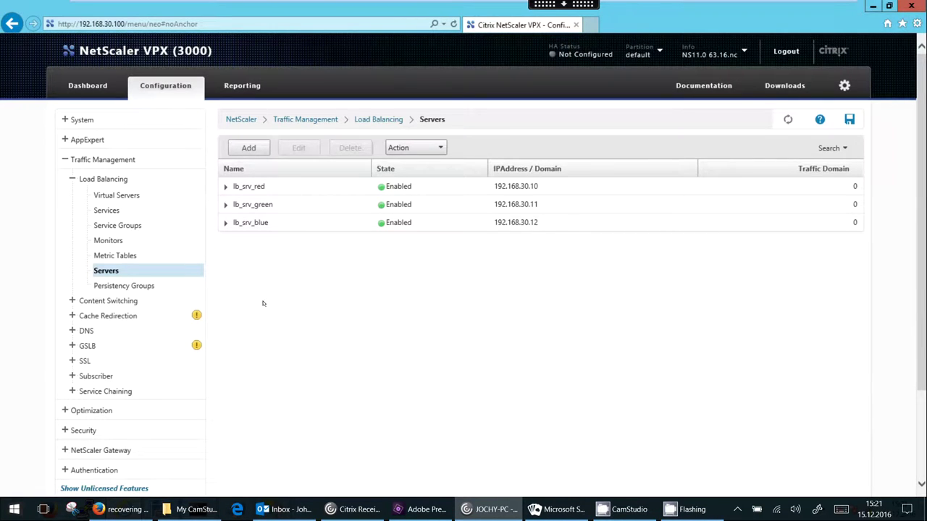
In Service Groups, expand lb_svc_grp_colors's details and open it for editing
left_click(118, 225)
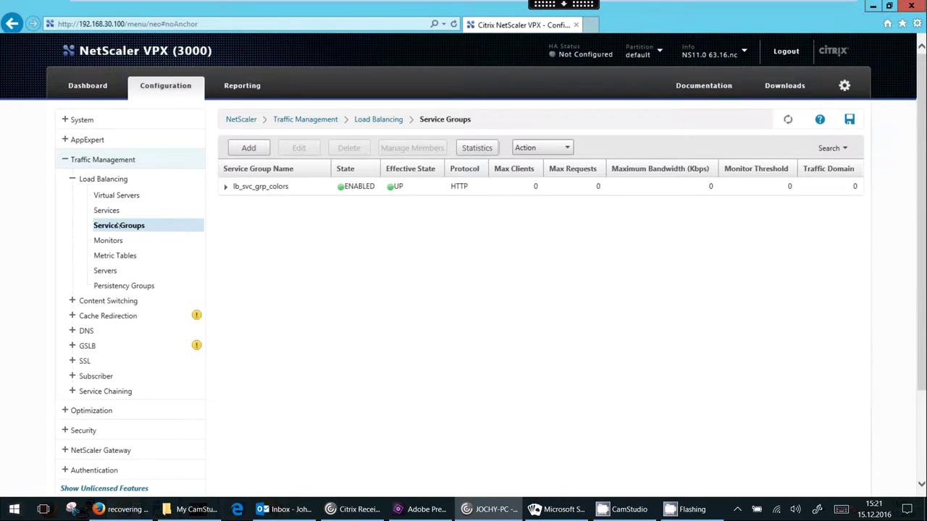
left_click(225, 186)
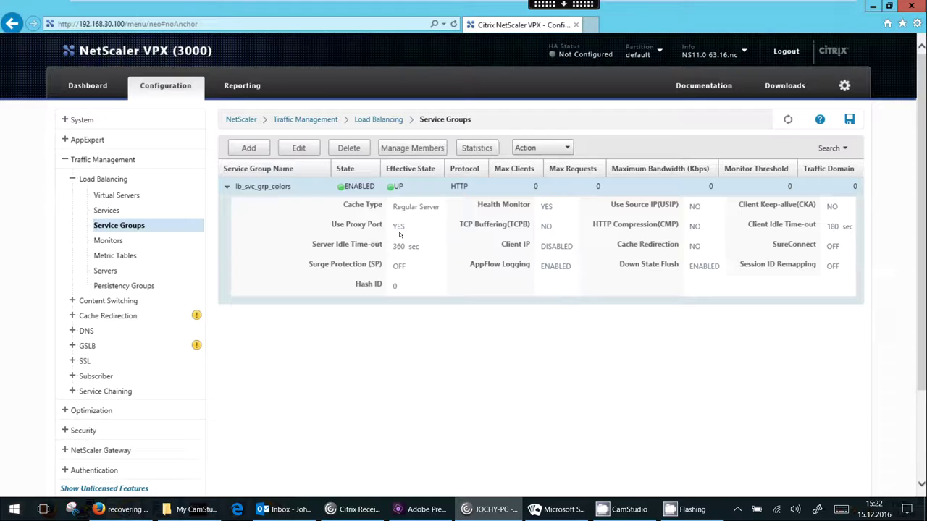
left_click(297, 148)
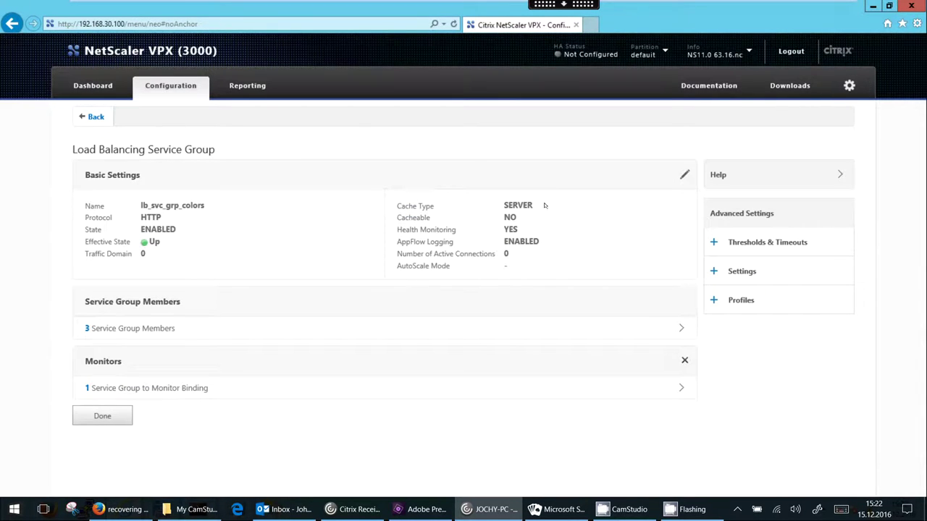
Review lb_svc_grp_colors's three bound members, then make its basic settings editable
left_click(182, 327)
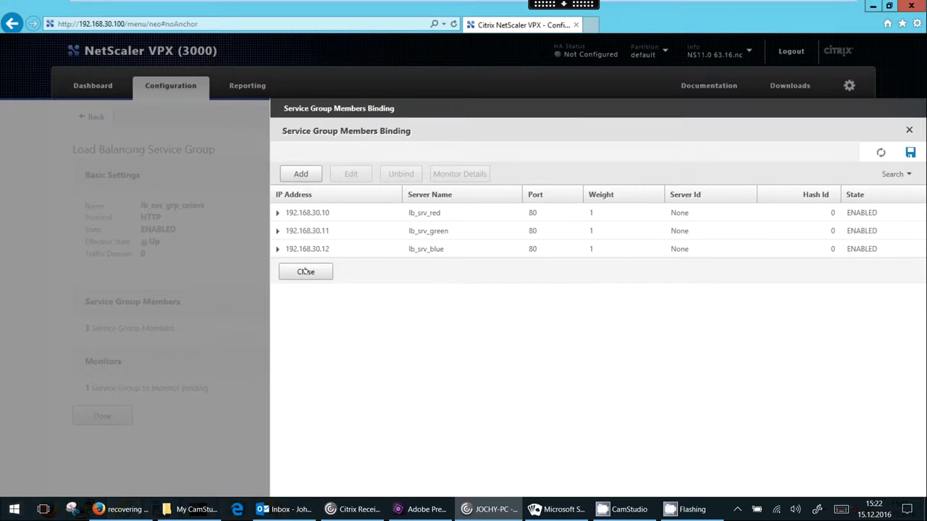
left_click(305, 272)
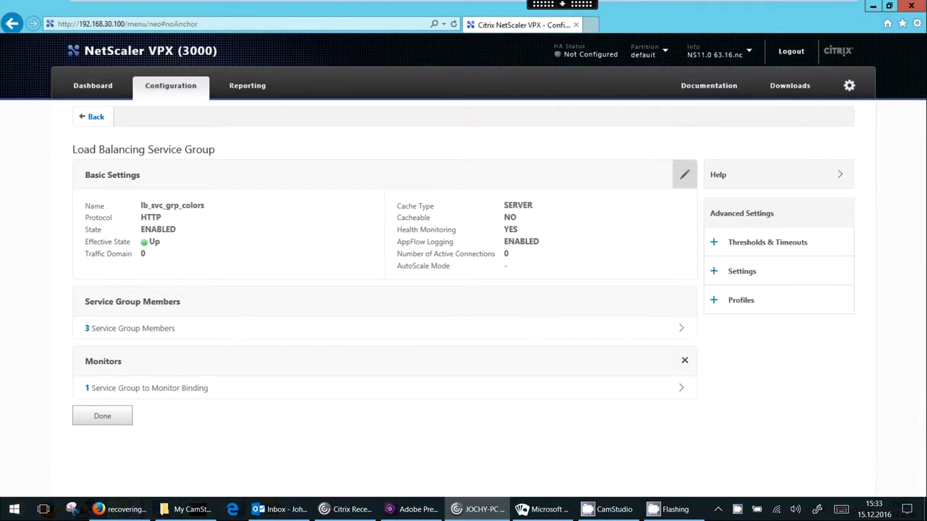
left_click(684, 174)
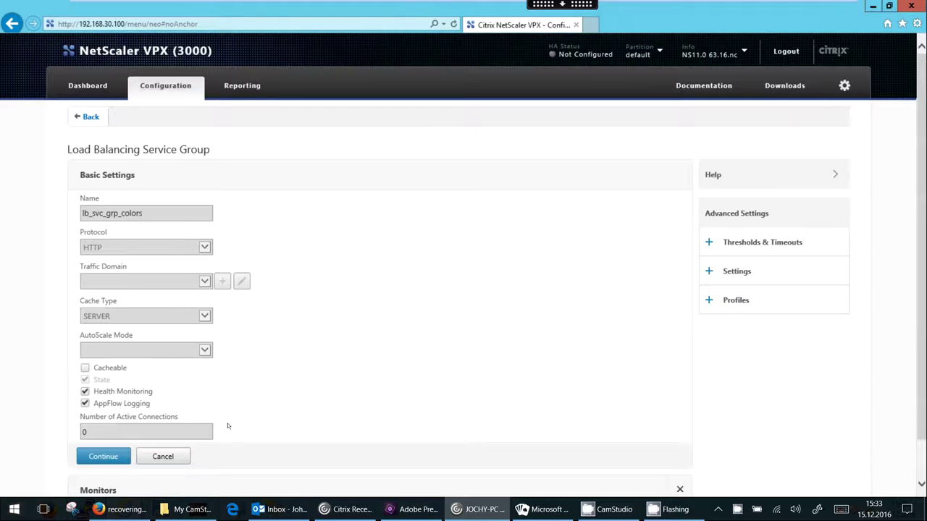
Add Thresholds & Timeouts to lb_svc_grp_colors and check the 360-second server idle time-out
left_click(766, 244)
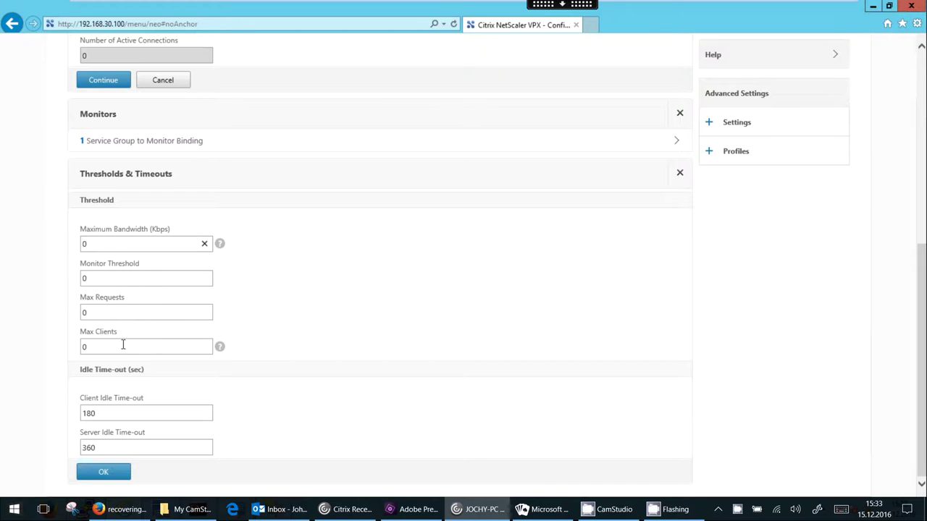
left_click(98, 447)
left_click_drag(98, 447, 75, 447)
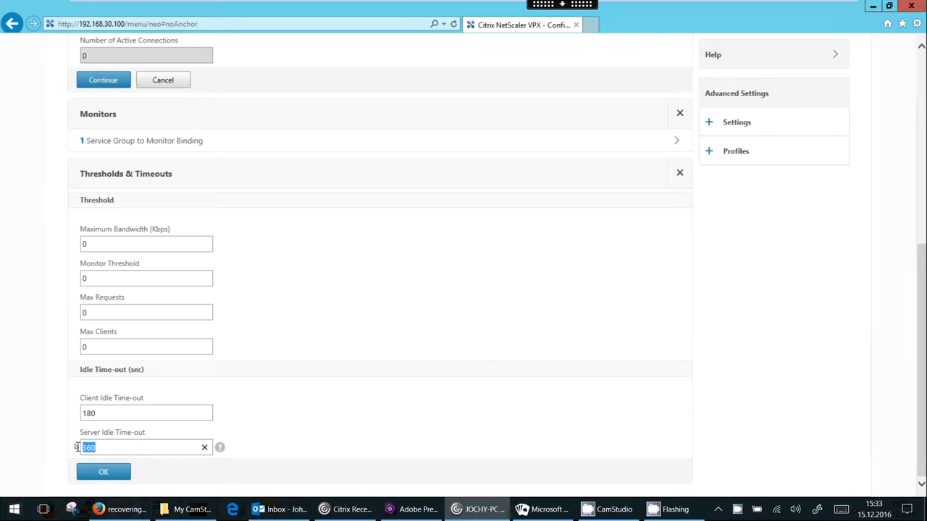
left_click(154, 447)
Add Settings, check the 180-second client idle time-out, and enable Client IP with header Forwarded_for
left_click(709, 123)
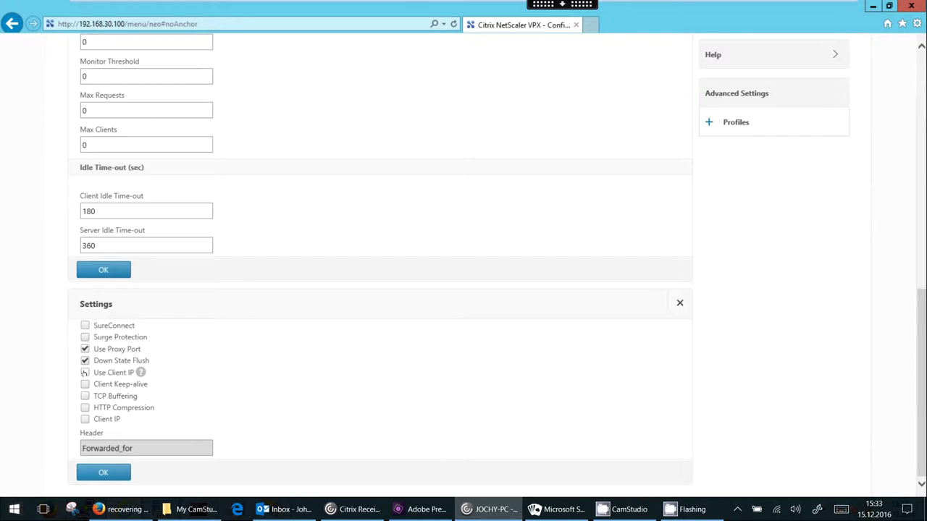
left_click(104, 210)
left_click_drag(104, 210, 83, 211)
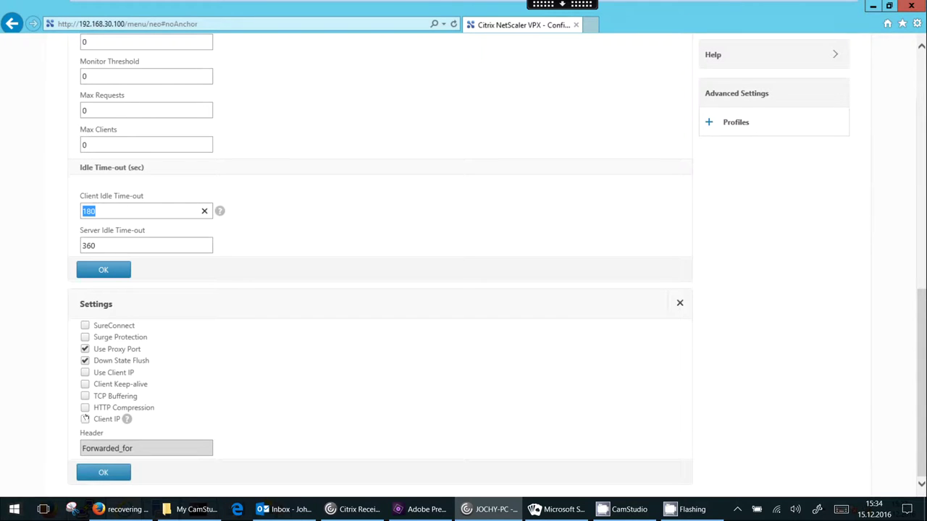
left_click(85, 418)
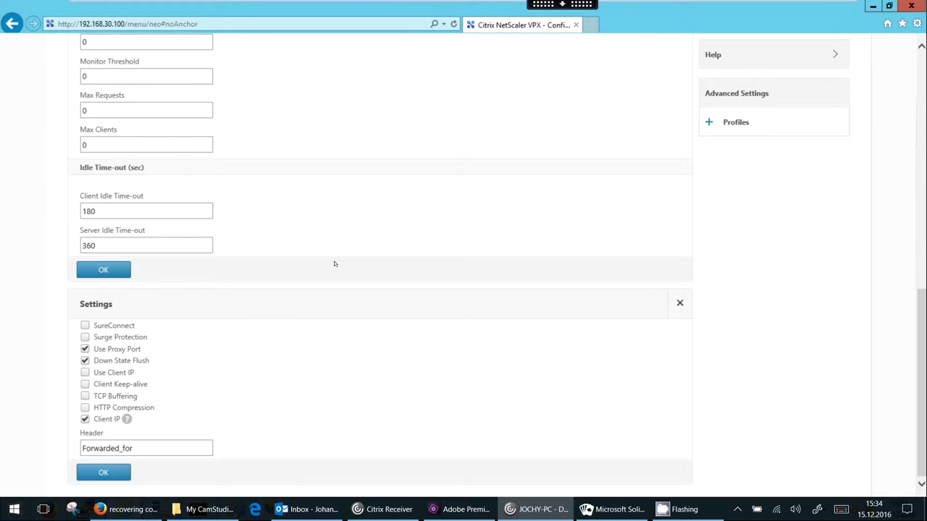
scroll(332, 263, "up", 3)
scroll(334, 263, "up", 5)
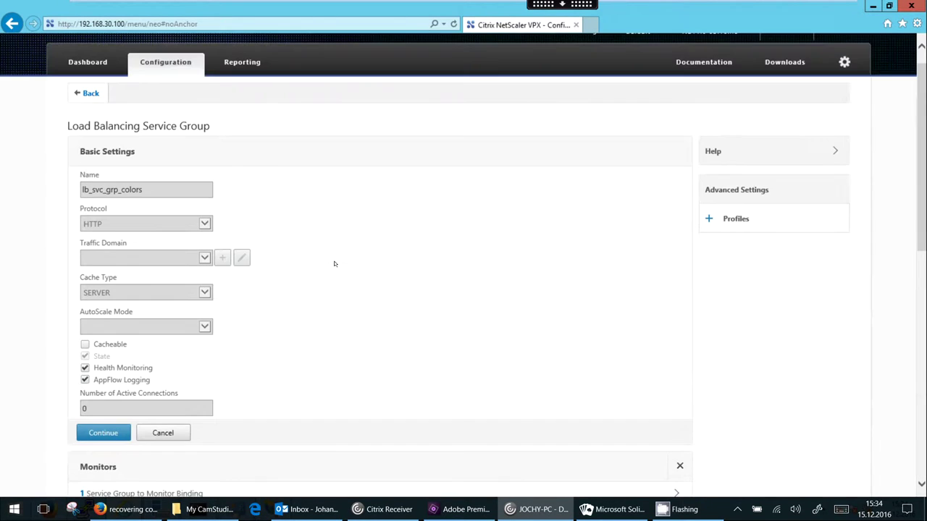
Leave the service group form and expand lb_svc_red's details in the Services list
left_click(90, 93)
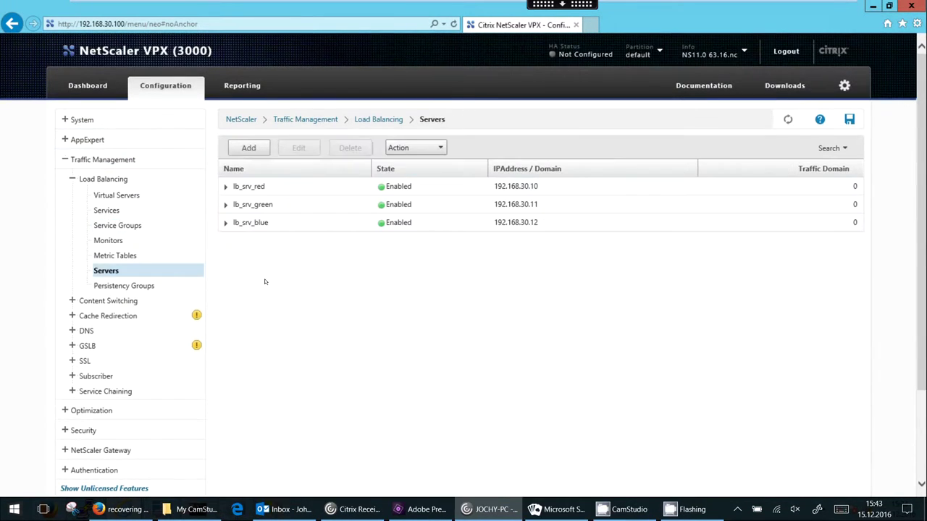
left_click(120, 211)
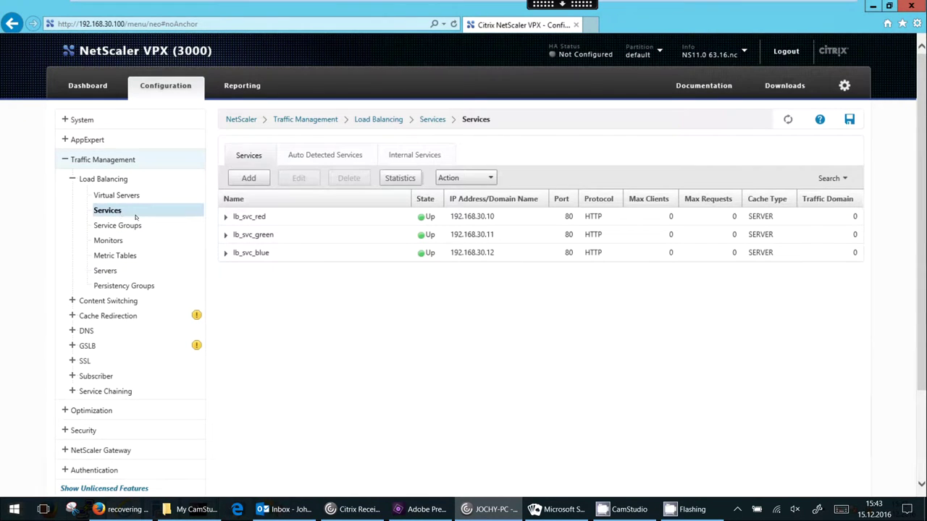
left_click(243, 219)
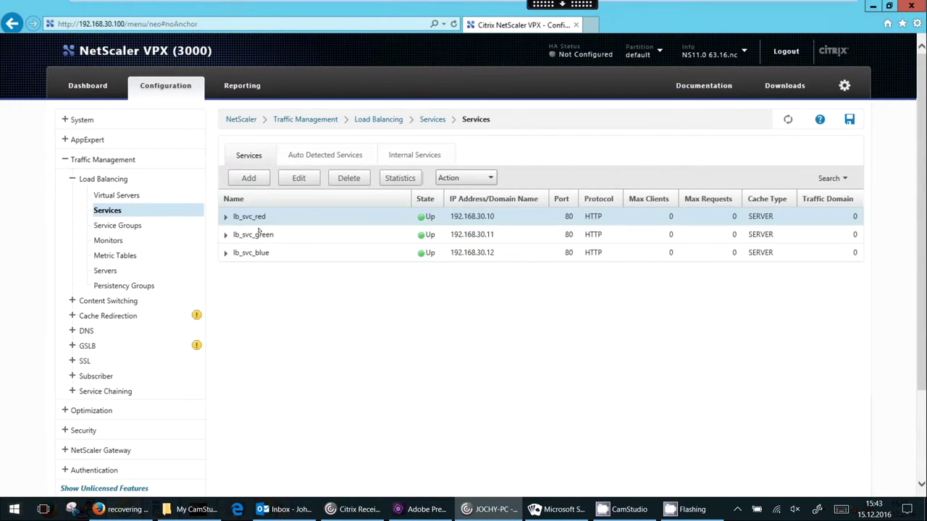
left_click(225, 217)
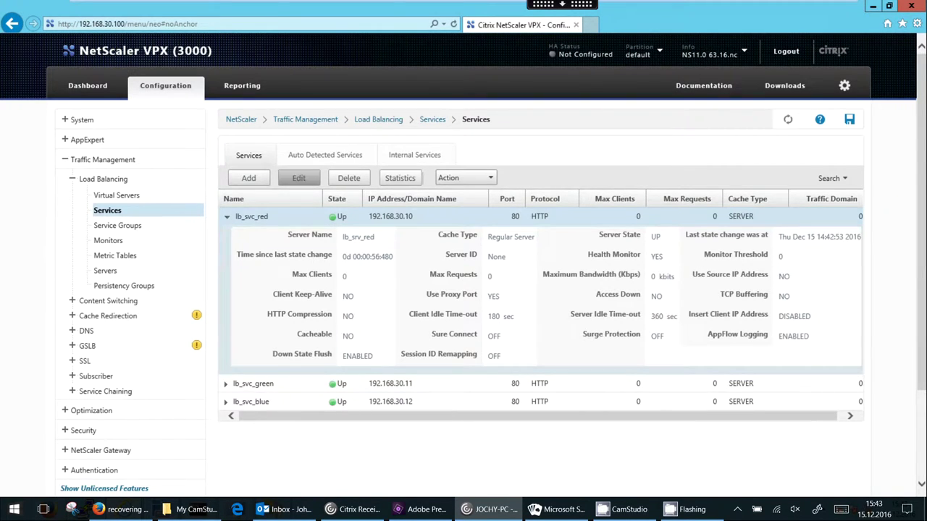
Edit lb_svc_red, add Thresholds & Timeouts, and finish back at the Services list
left_click(300, 178)
scroll(196, 310, "down", 1)
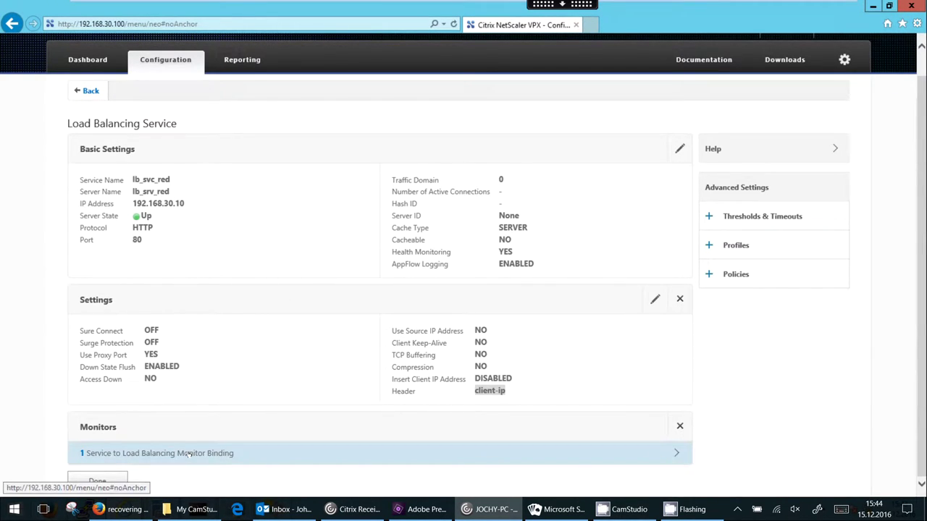
left_click(762, 216)
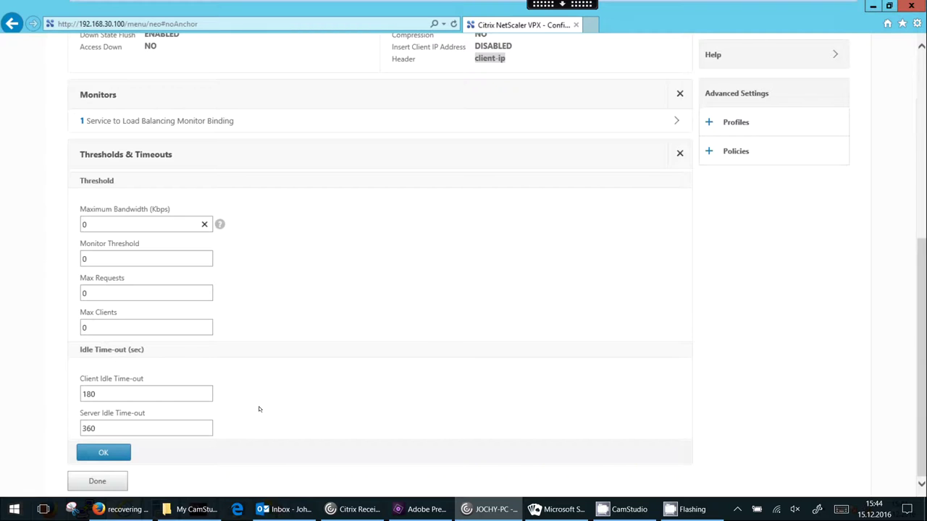
left_click(108, 478)
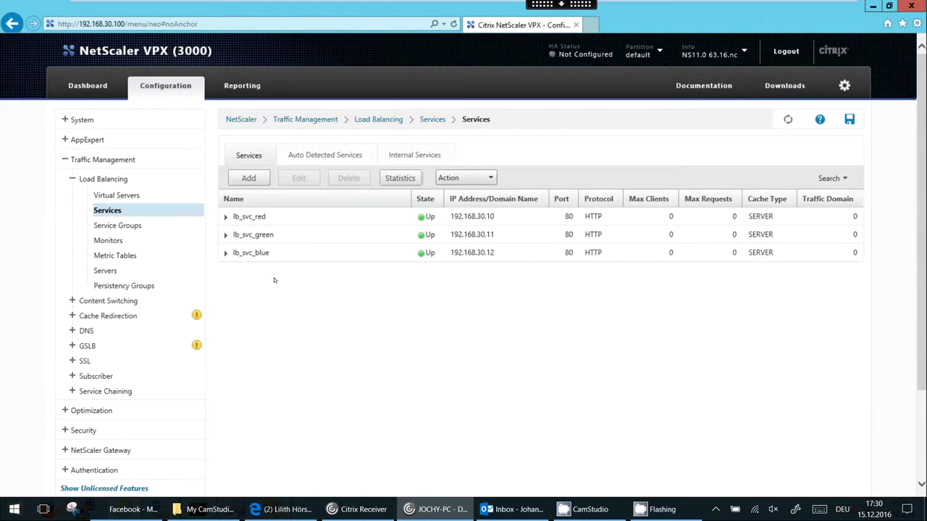
Open the lb_vsrv_colors virtual server from the Virtual Servers list
left_click(119, 195)
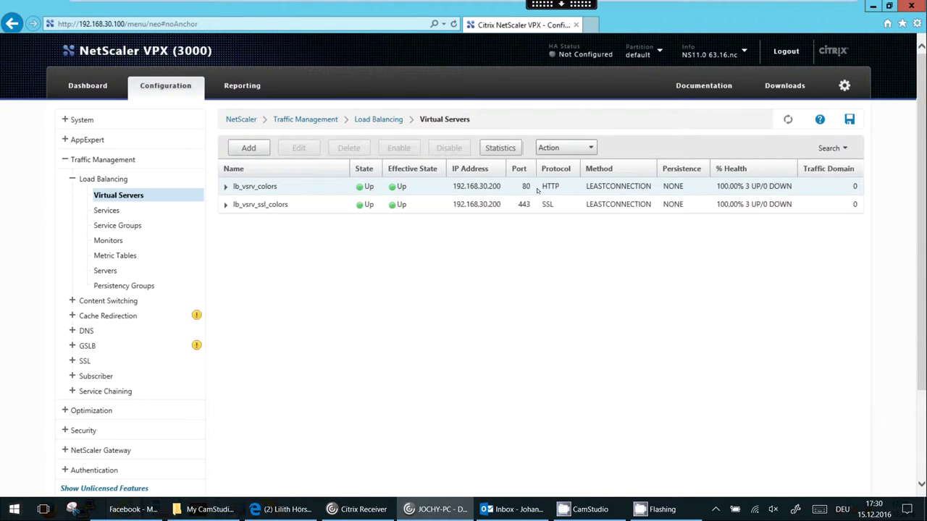
double_click(496, 186)
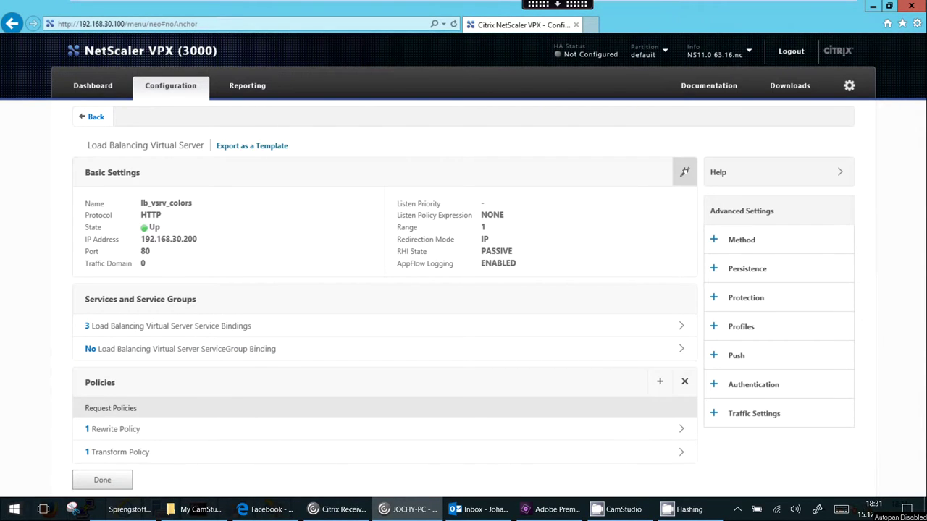
Edit lb_vsrv_colors's basic settings, retyping the last IP octet as 200, and review the More options
left_click(684, 172)
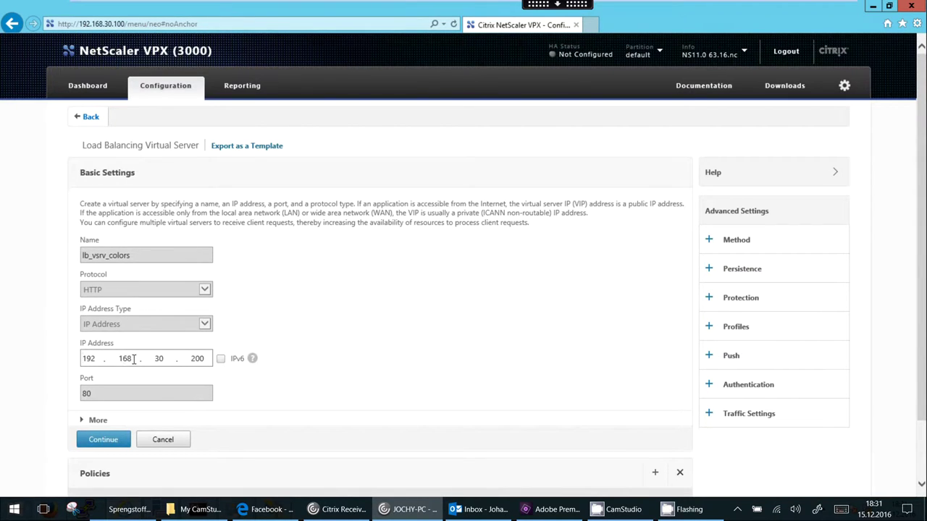
left_click_drag(187, 358, 192, 360)
type("1")
key("BackSpace")
key("BackSpace")
key("BackSpace")
type("200")
left_click(99, 420)
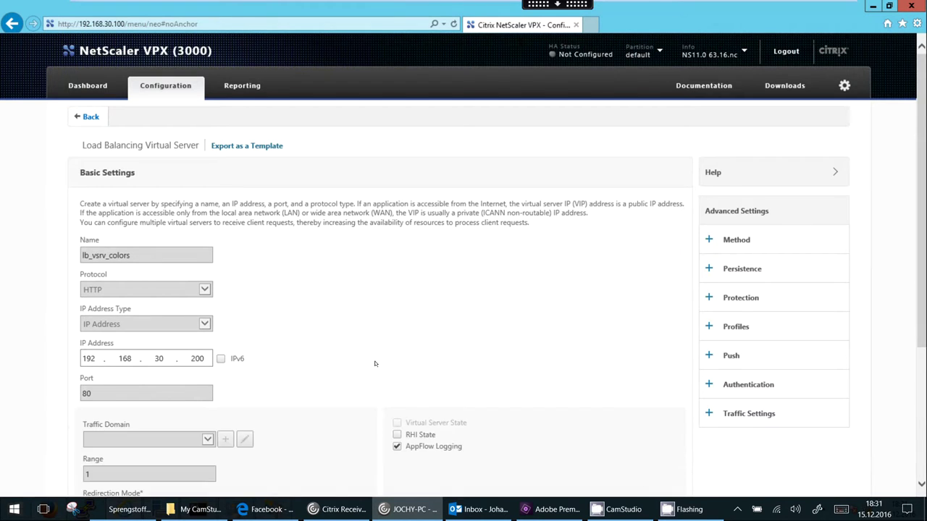
scroll(374, 362, "down", 3)
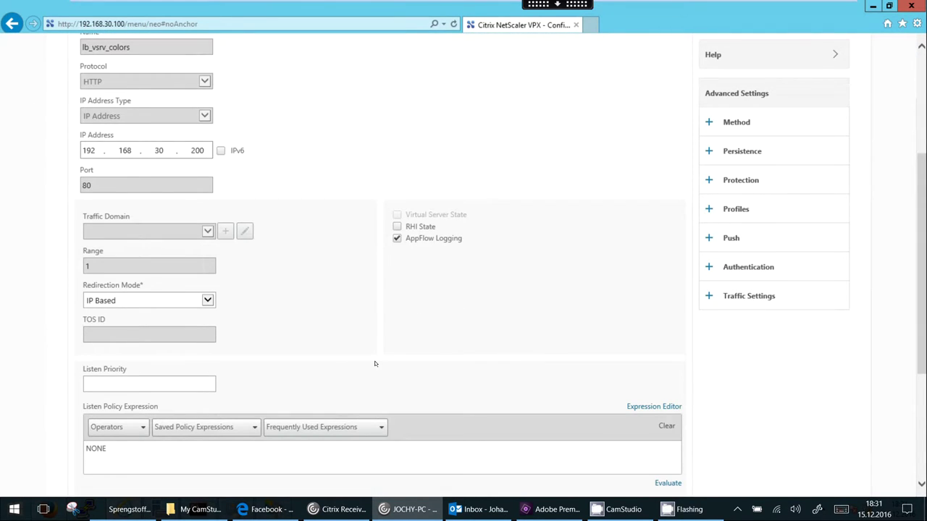
scroll(374, 362, "down", 3)
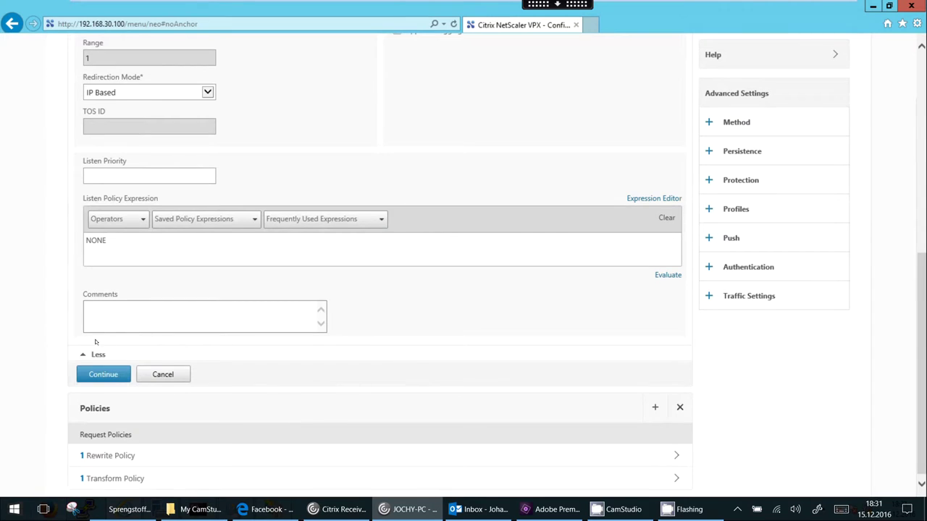
left_click(95, 353)
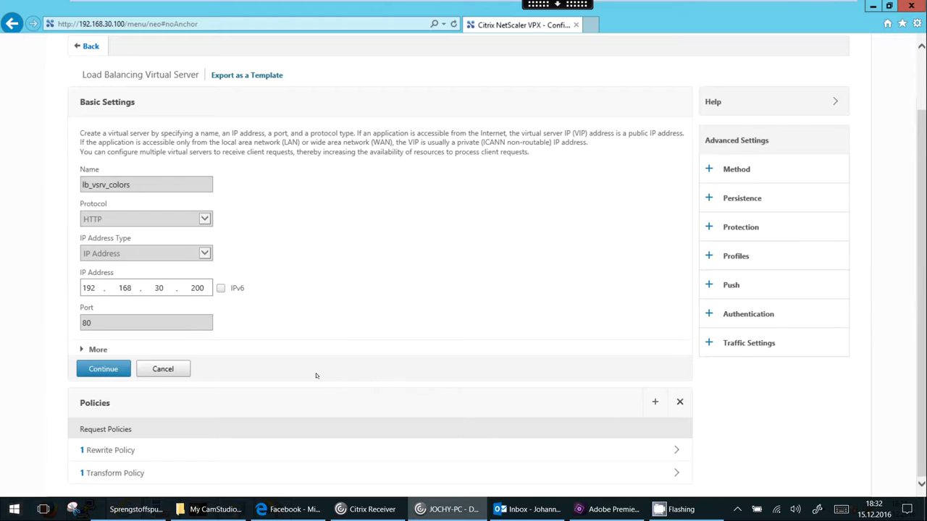
Add the Method section to lb_vsrv_colors, keeping LEASTCONNECTION as the load balancing method
left_click(724, 170)
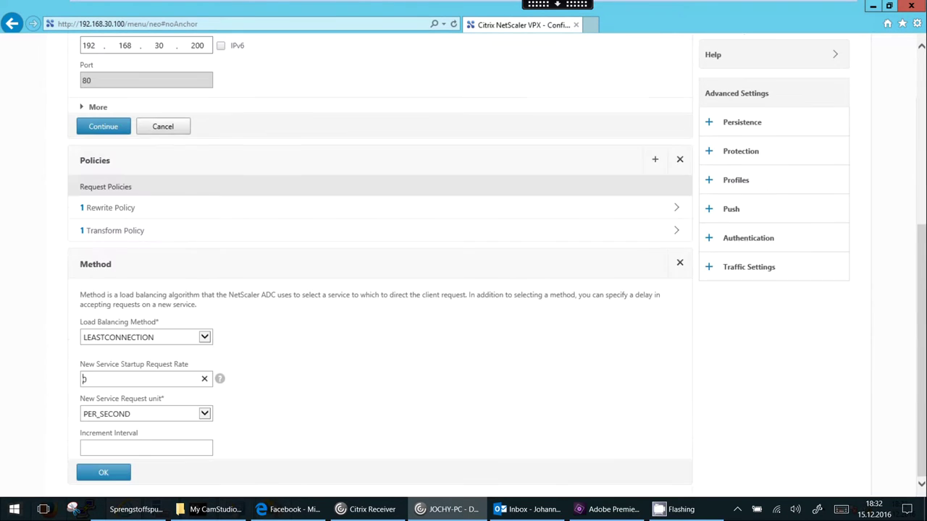
left_click(208, 338)
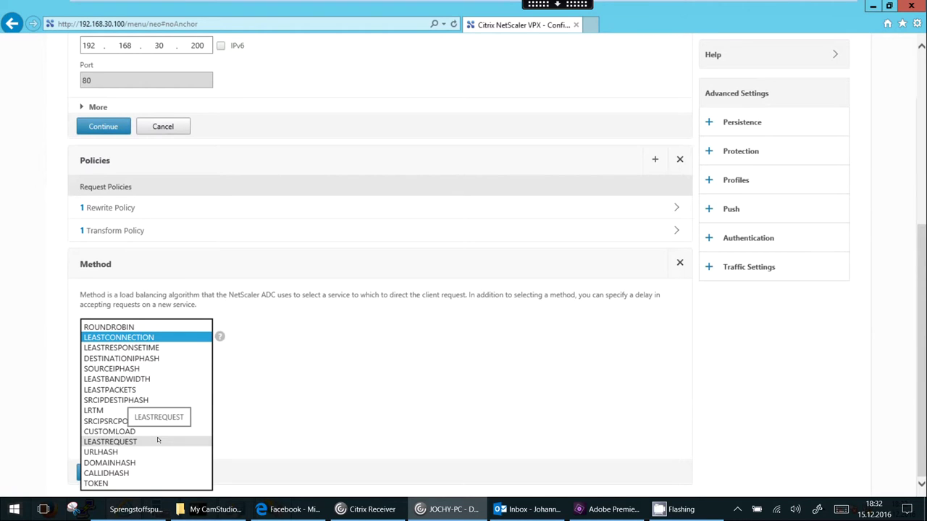
left_click(282, 425)
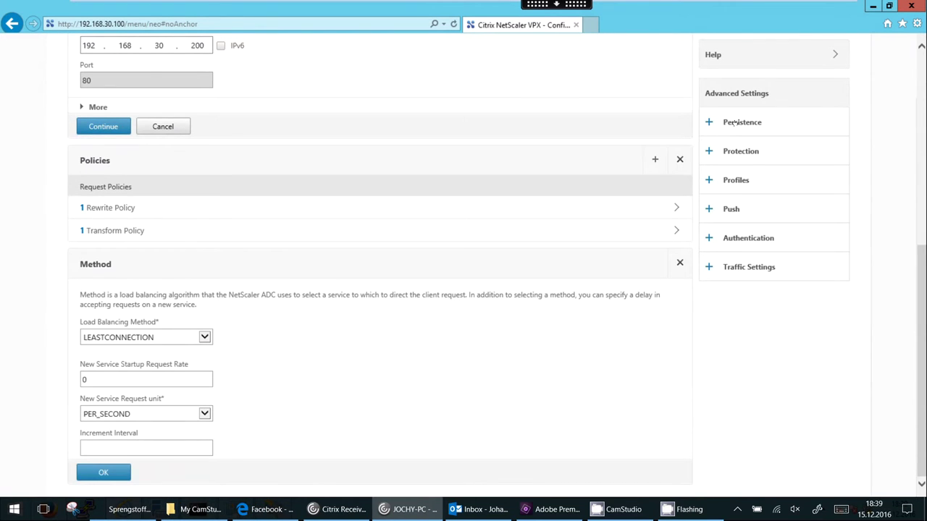
Add Persistence settings with SOURCEIP, setting the last IPv4 netmask octet to 255
left_click(733, 123)
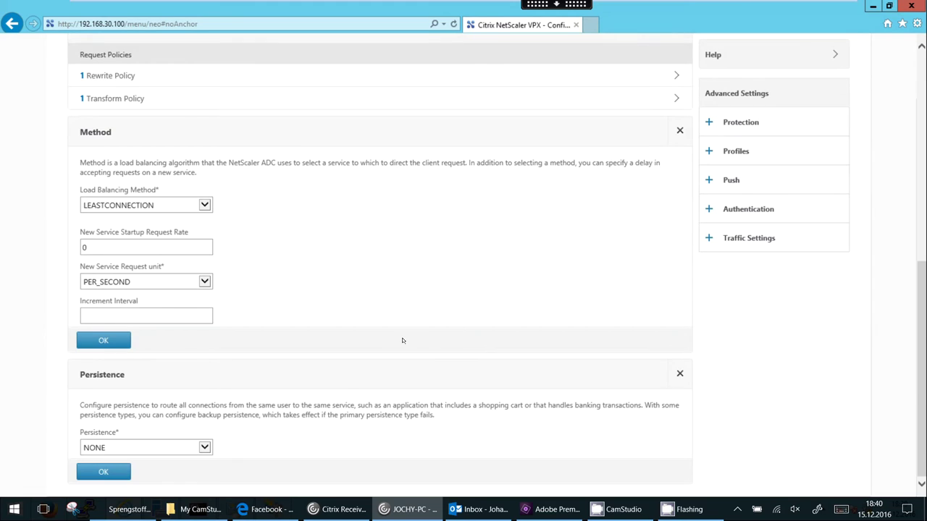
left_click(203, 448)
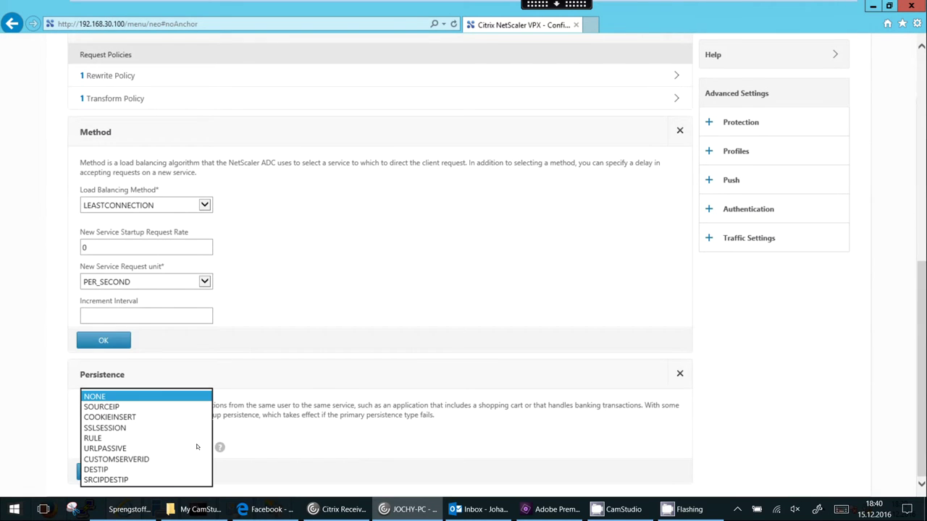
left_click(185, 409)
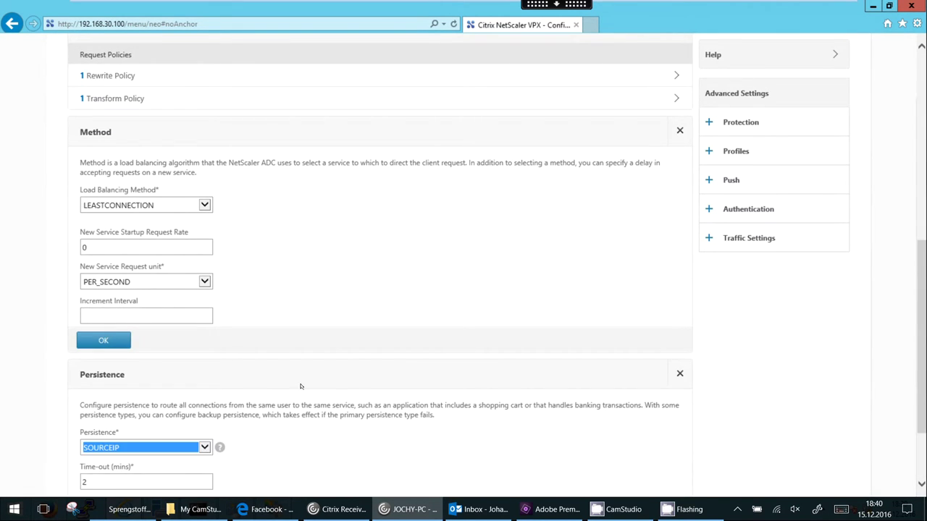
scroll(302, 385, "down", 3)
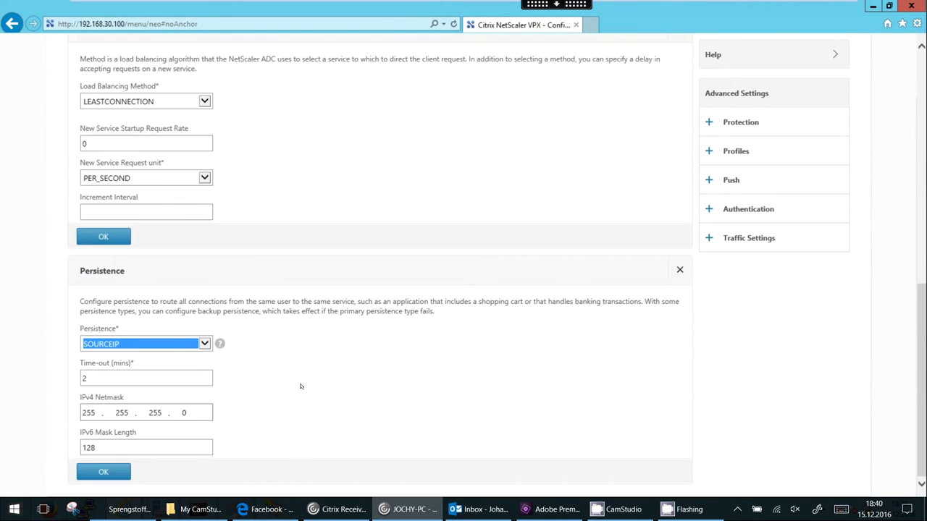
double_click(185, 412)
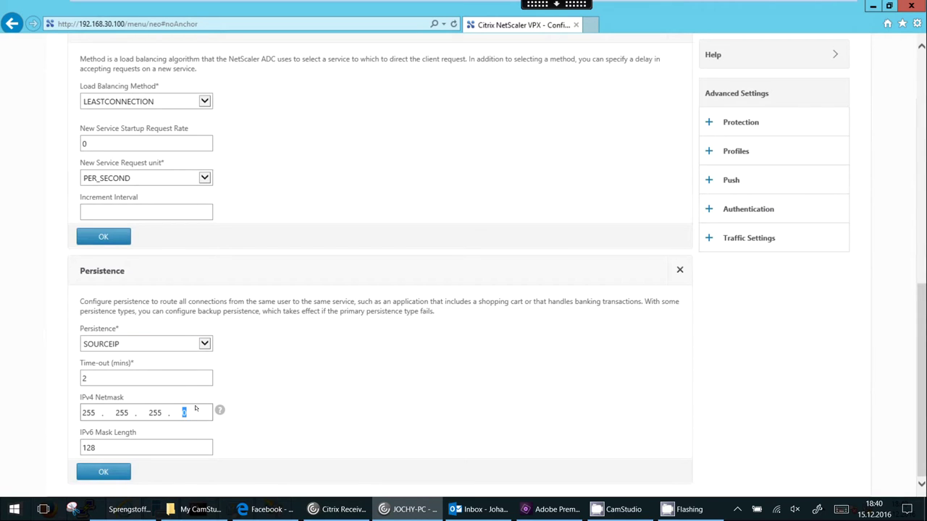
type("255")
Switch persistence to COOKIEINSERT with a 2-minute time-out and backup persistence NONE
left_click(205, 345)
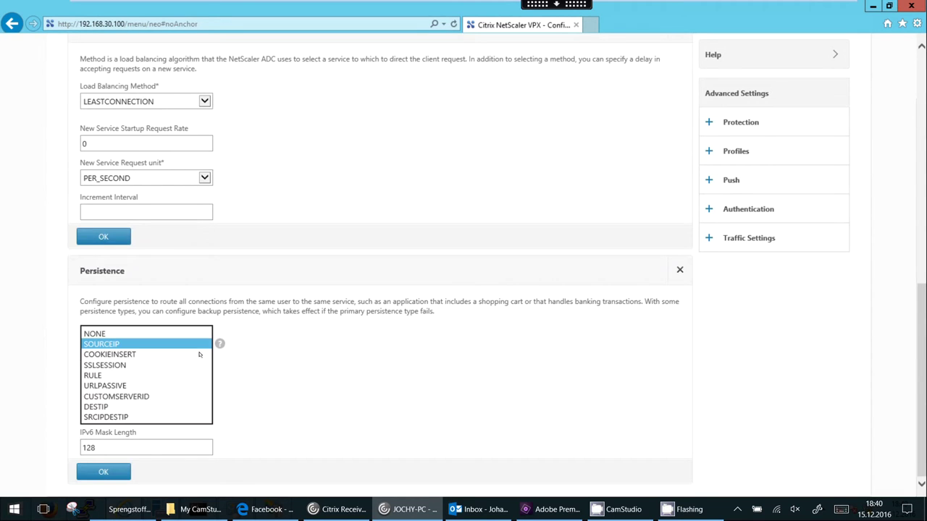
left_click(198, 355)
scroll(327, 350, "down", 2)
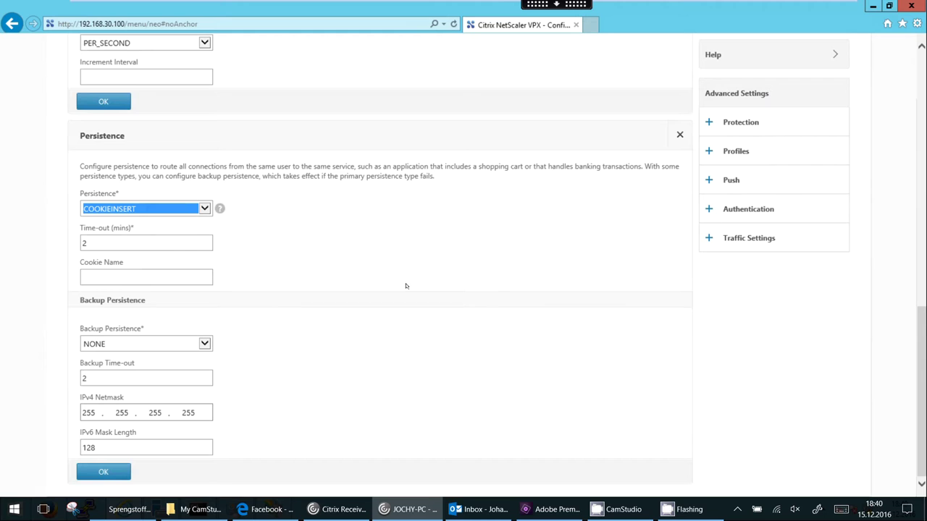
left_click(206, 210)
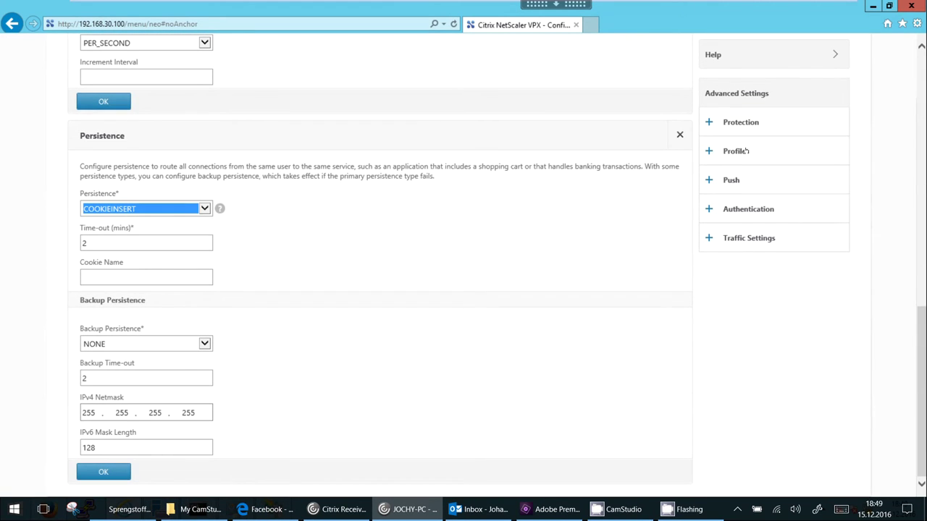
left_click(740, 122)
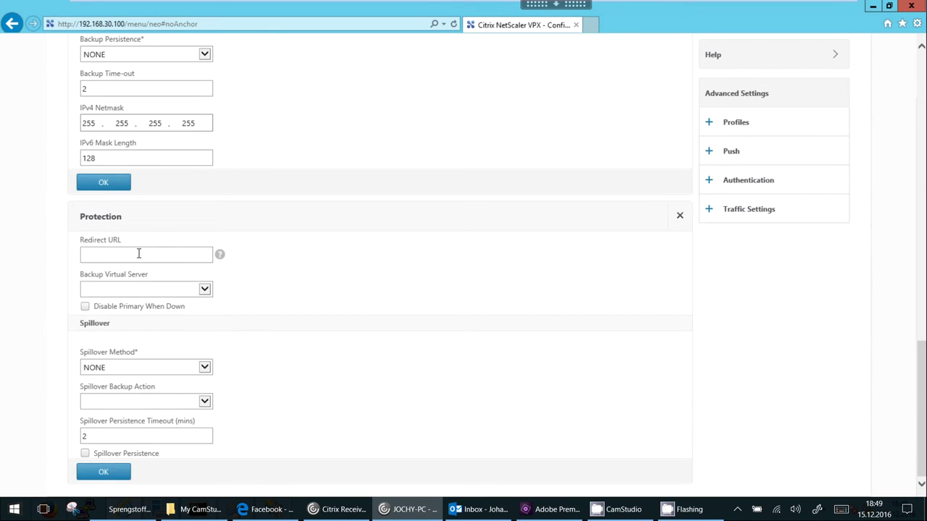
type("http://www.google.com")
left_click(201, 290)
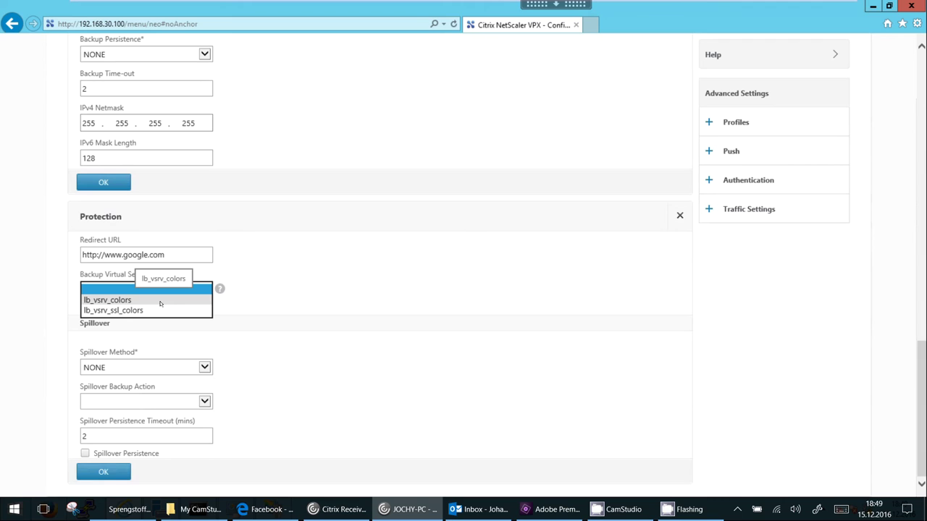
left_click(251, 297)
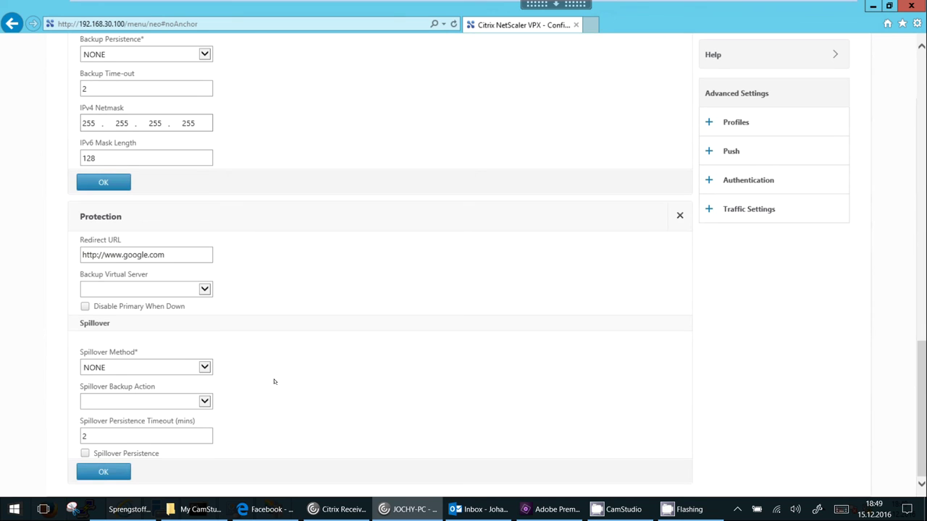
left_click(204, 290)
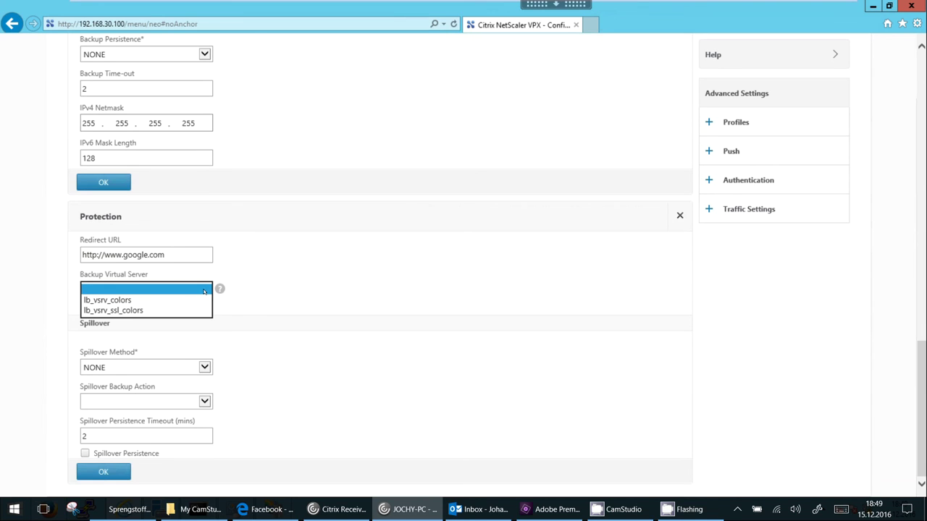